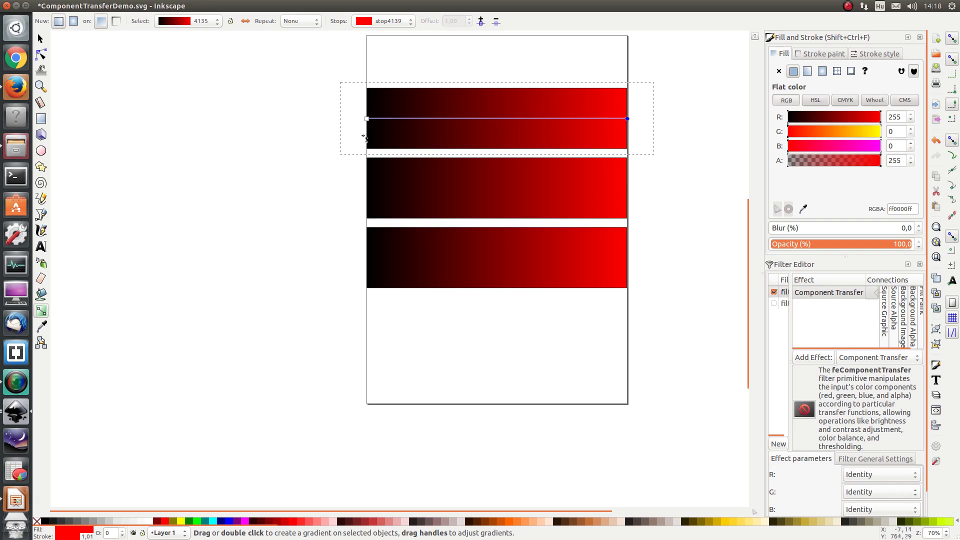
# - Inspect the black gradient stop of the top rectangle and close the Fill and Stroke dialog
pyautogui.click(367, 120)
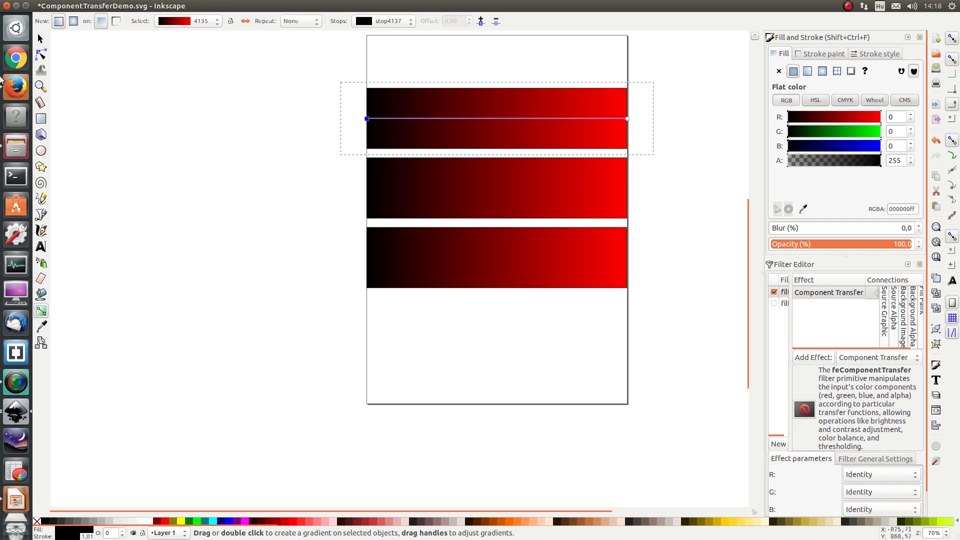
pyautogui.click(47, 40)
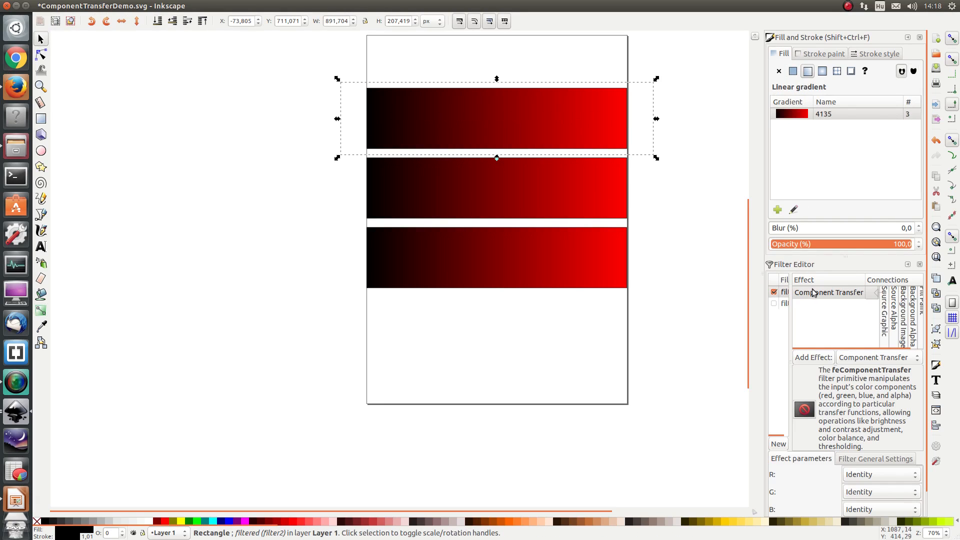
pyautogui.click(774, 292)
pyautogui.click(774, 292)
pyautogui.scroll(-1, 834, 386)
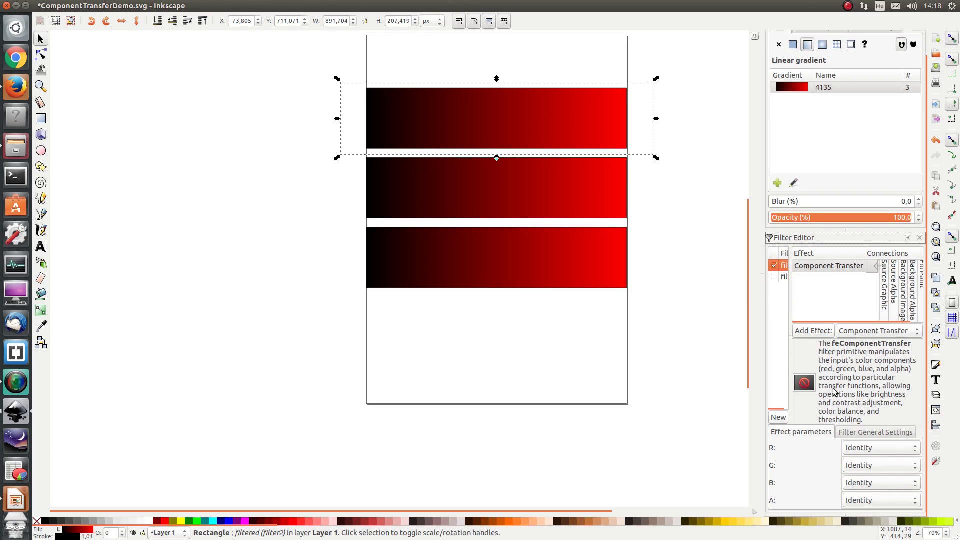
pyautogui.scroll(1, 891, 120)
pyautogui.click(919, 37)
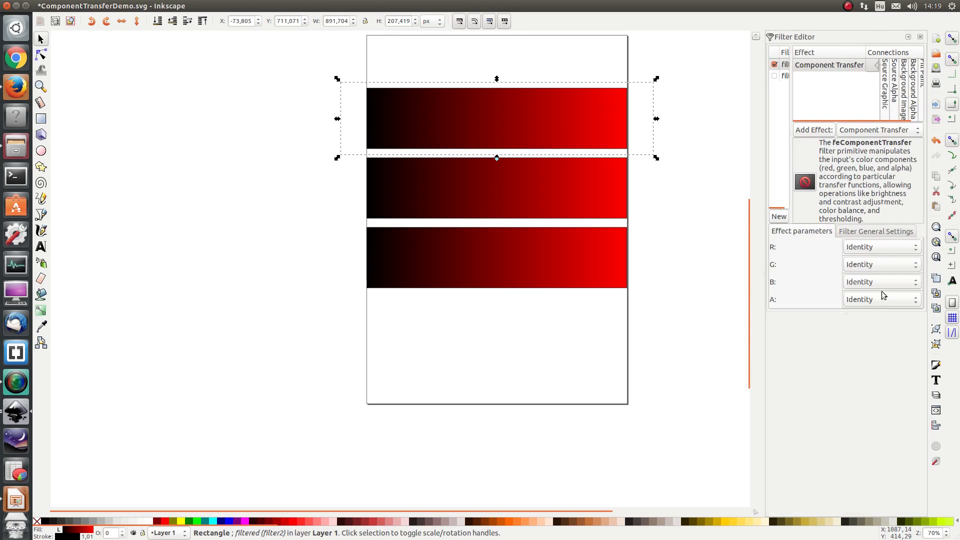
# - Set the red channel's transfer function to Linear for the top rectangle, with an intercept of 0.60
pyautogui.click(872, 247)
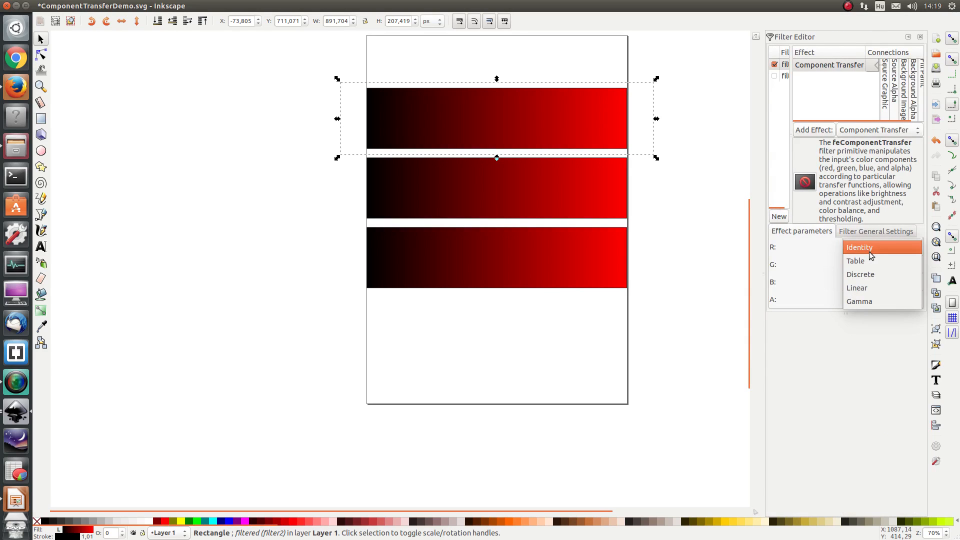
pyautogui.click(869, 251)
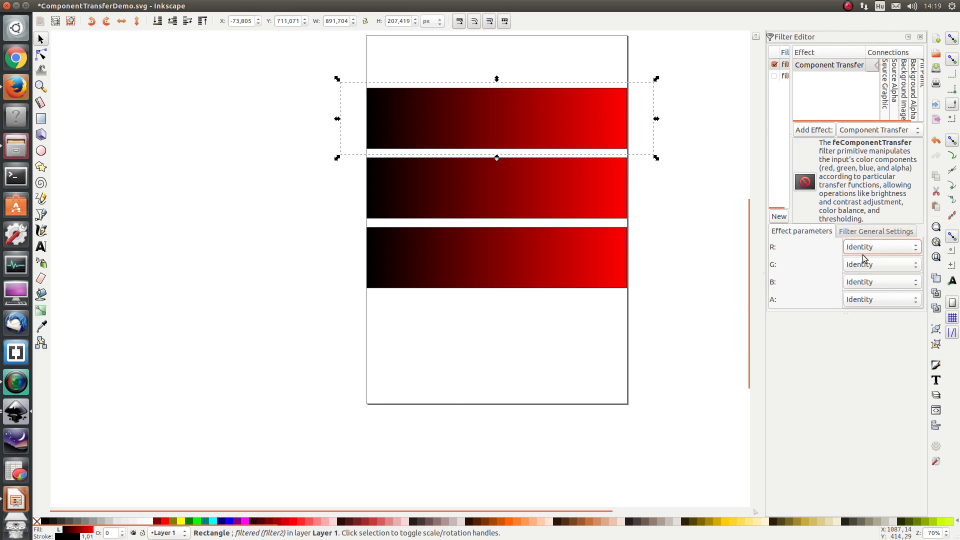
pyautogui.click(896, 249)
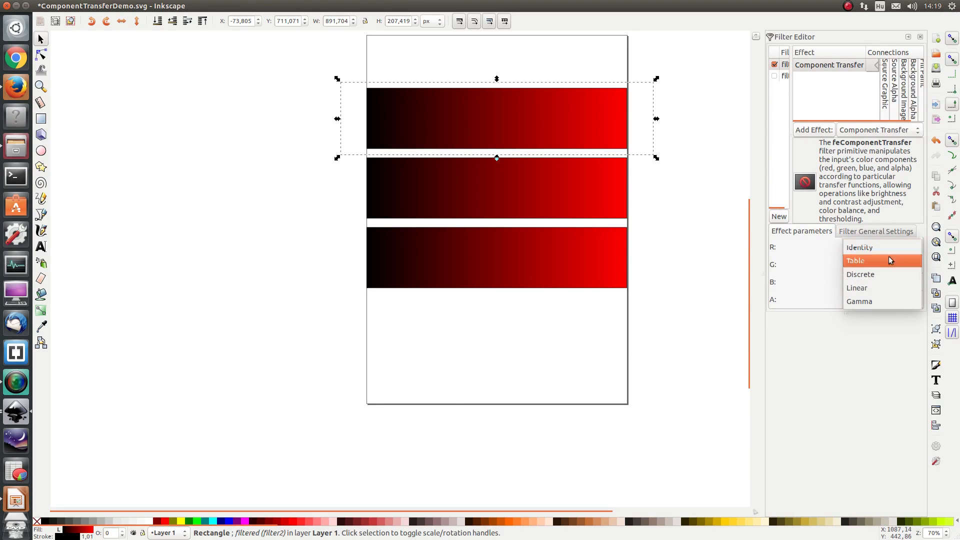
pyautogui.click(884, 287)
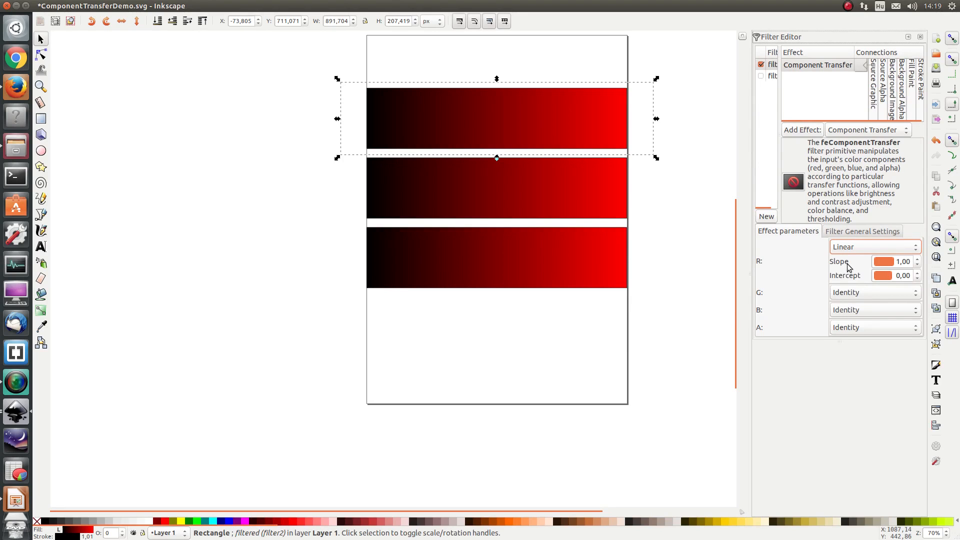
pyautogui.click(917, 272)
pyautogui.doubleClick(918, 273)
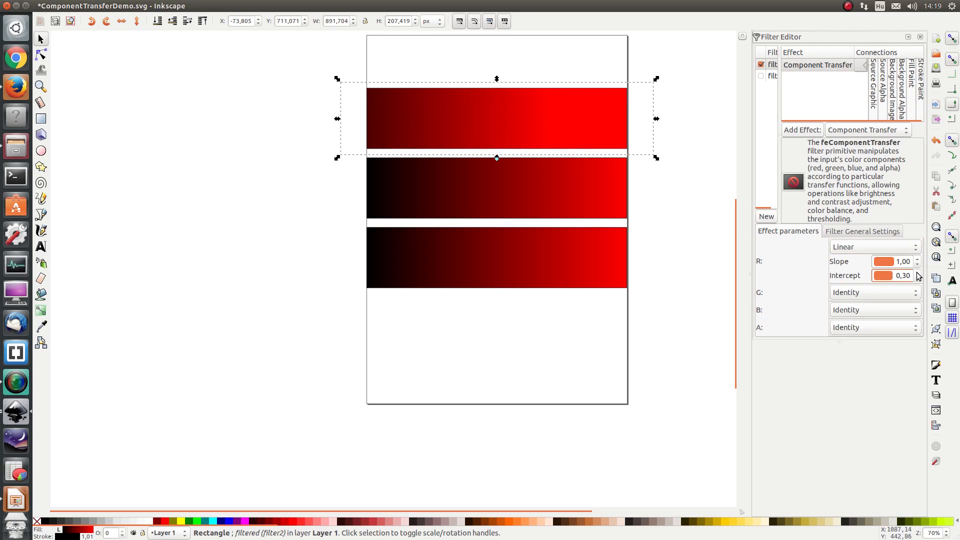
pyautogui.click(918, 273)
pyautogui.click(918, 273)
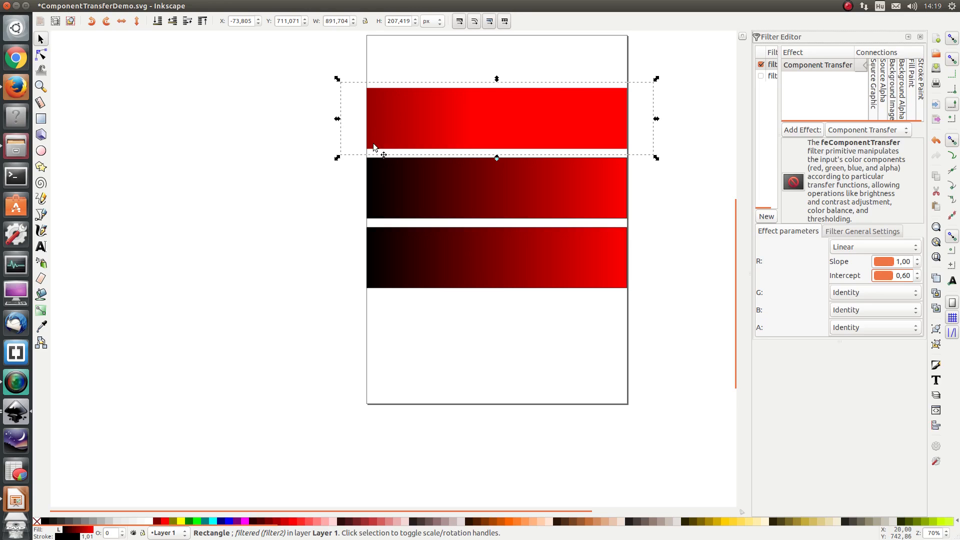
# - Lower the red channel's linear intercept to -0.70 and raise its slope to 2.10
pyautogui.click(918, 279)
pyautogui.click(918, 278)
pyautogui.click(917, 278)
pyautogui.click(918, 278)
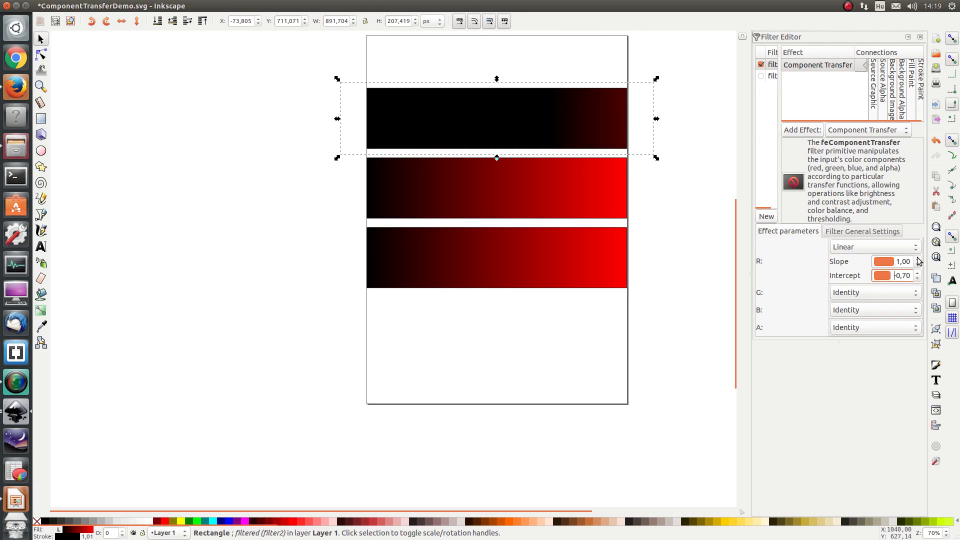
pyautogui.click(918, 259)
pyautogui.click(918, 259)
pyautogui.moveTo(918, 259); pyautogui.dragTo(918, 259)
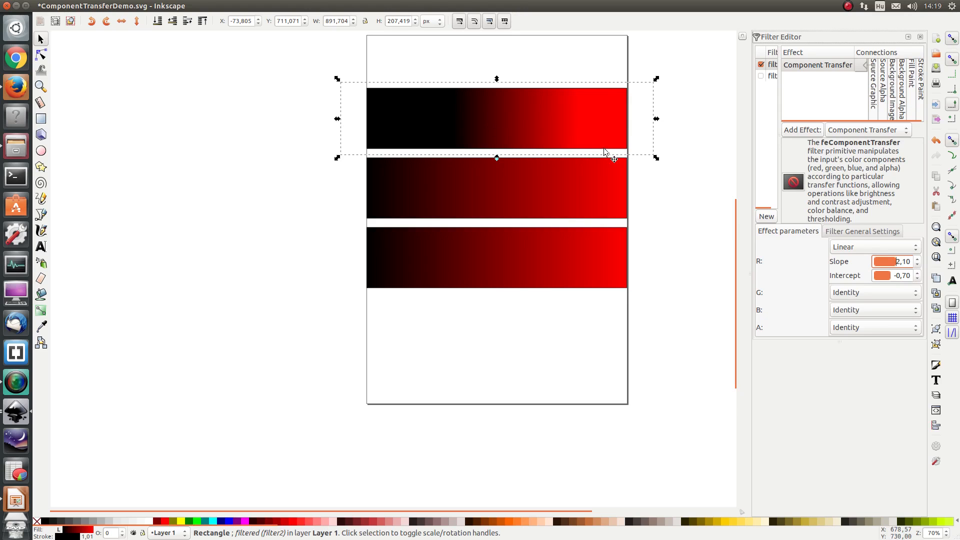
# - Set the red channel's linear slope to -1.00
pyautogui.click(917, 265)
pyautogui.click(917, 265)
pyautogui.click(917, 265)
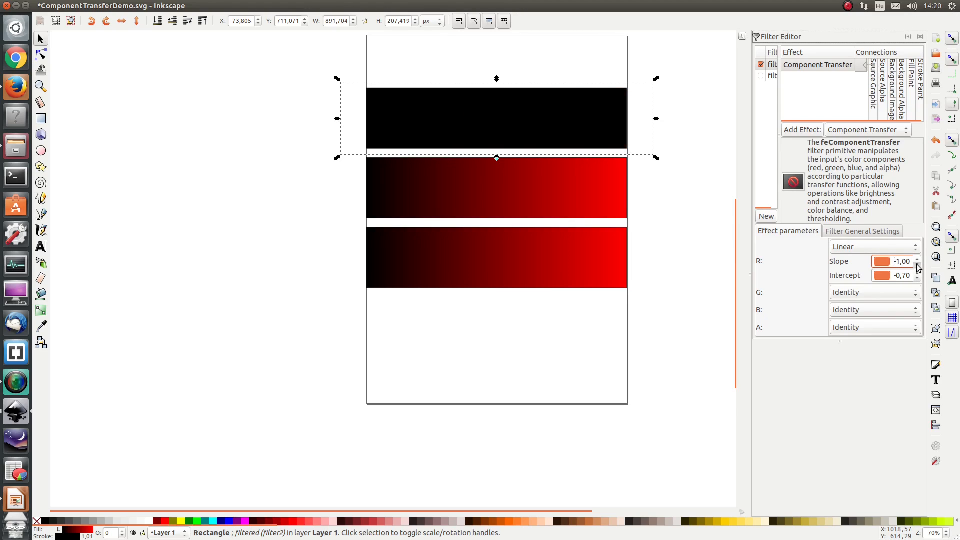
pyautogui.click(918, 258)
pyautogui.click(918, 258)
pyautogui.click(918, 259)
# - Raise the red channel's linear intercept to 1.00 to invert the top rectangle's gradient
pyautogui.click(918, 273)
pyautogui.click(917, 273)
pyautogui.click(917, 272)
pyautogui.click(917, 273)
pyautogui.click(917, 273)
pyautogui.click(917, 273)
pyautogui.click(917, 273)
pyautogui.click(918, 273)
pyautogui.click(917, 273)
pyautogui.click(918, 274)
pyautogui.click(918, 273)
pyautogui.click(918, 273)
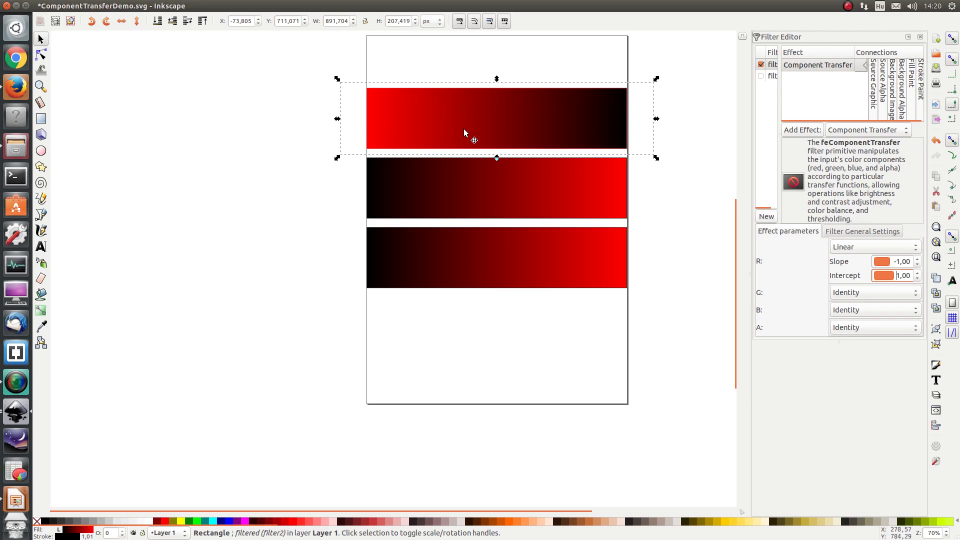
# - Switch the red channel's transfer function to Gamma and try amplitudes of 2.30 and 0.80 before restoring 1.00
pyautogui.click(889, 247)
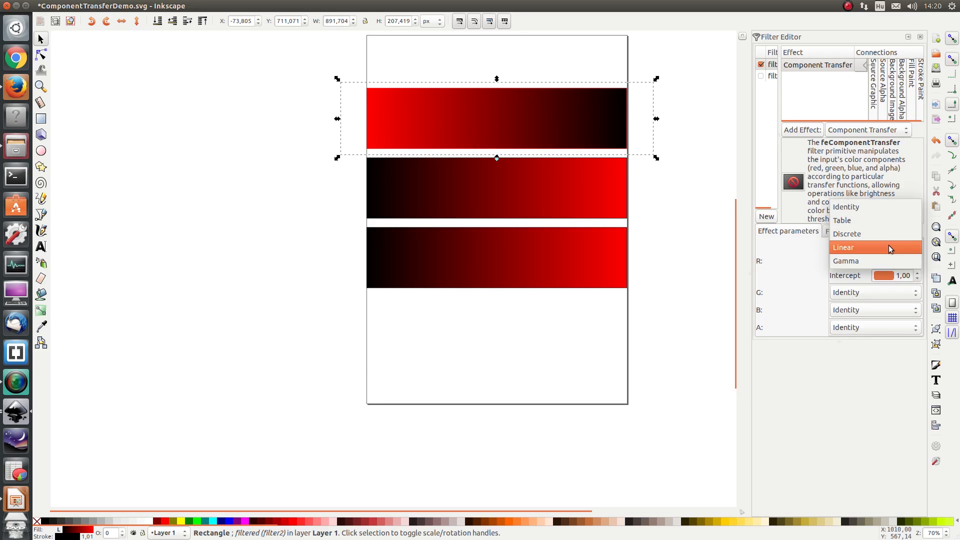
pyautogui.click(883, 257)
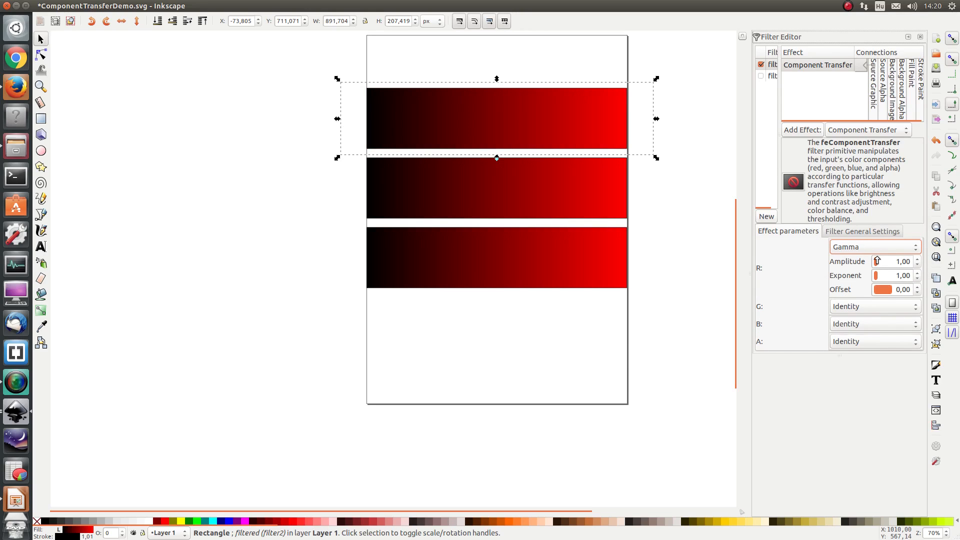
pyautogui.click(876, 261)
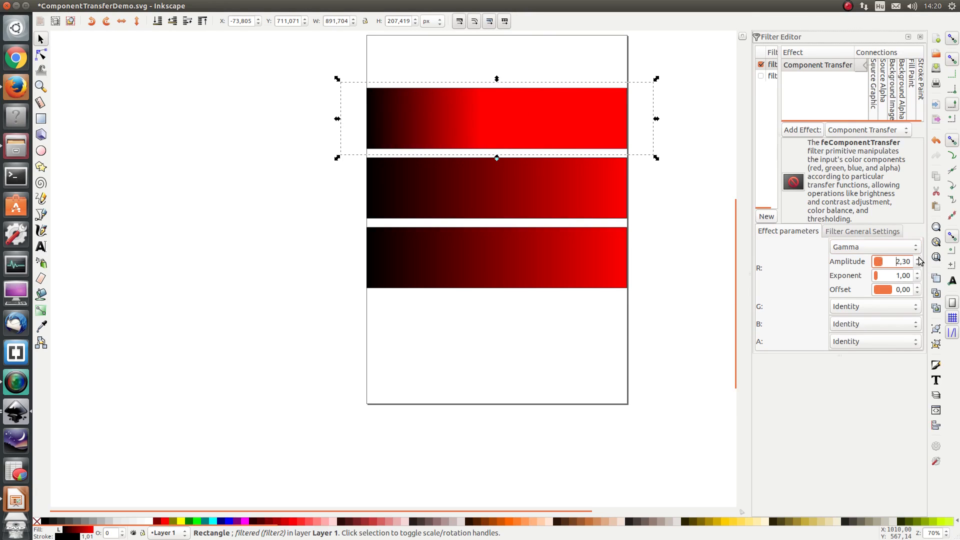
pyautogui.click(917, 265)
pyautogui.click(917, 259)
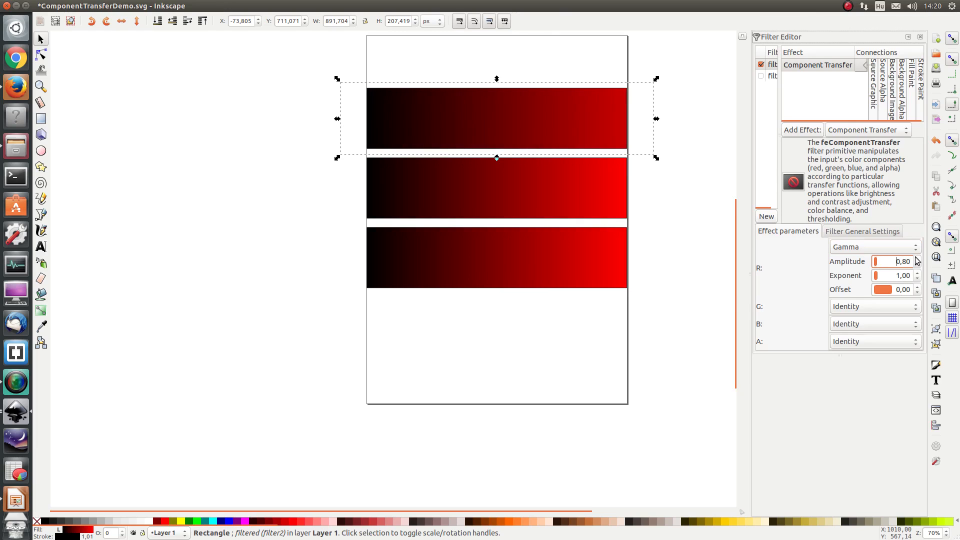
# - Raise the exponent of the red channel's Gamma function to 2.60
pyautogui.click(916, 274)
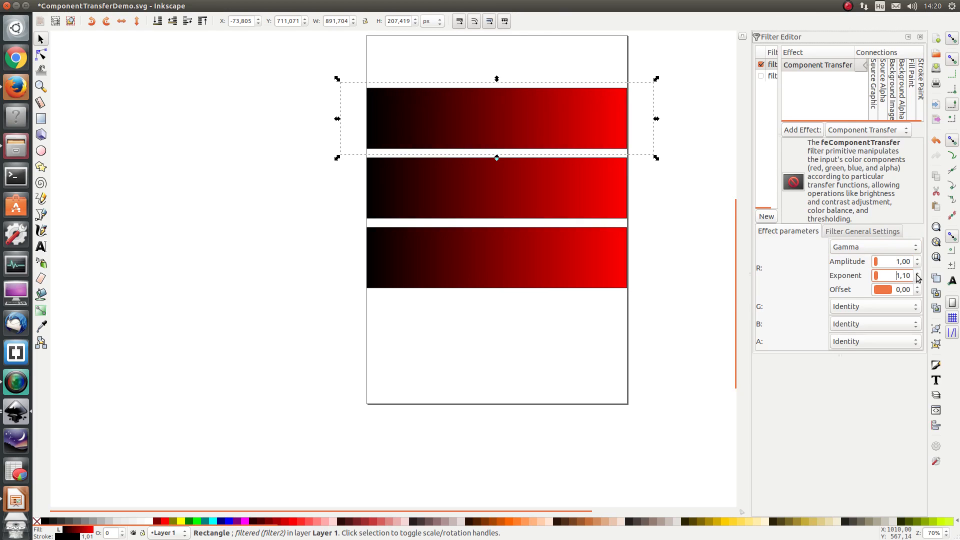
pyautogui.click(917, 273)
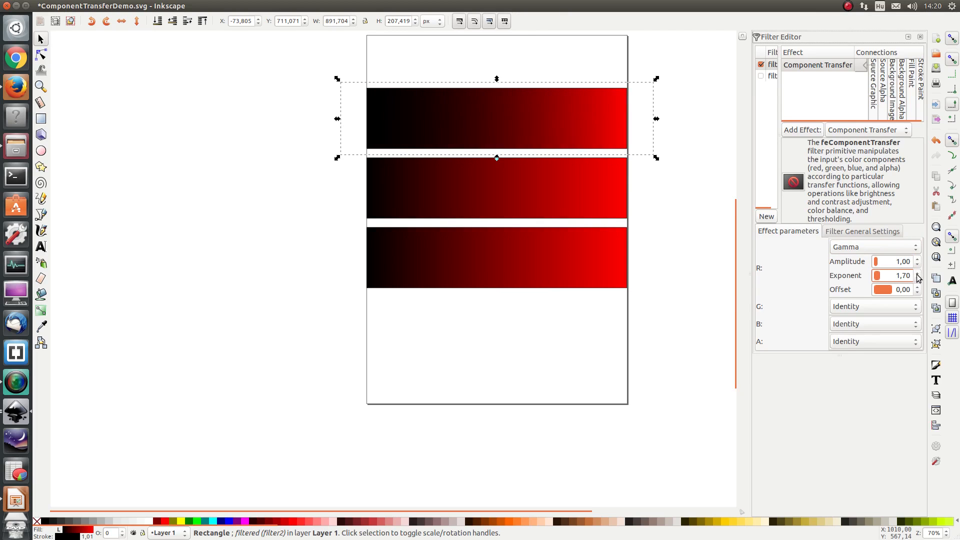
pyautogui.click(917, 273)
pyautogui.click(917, 273)
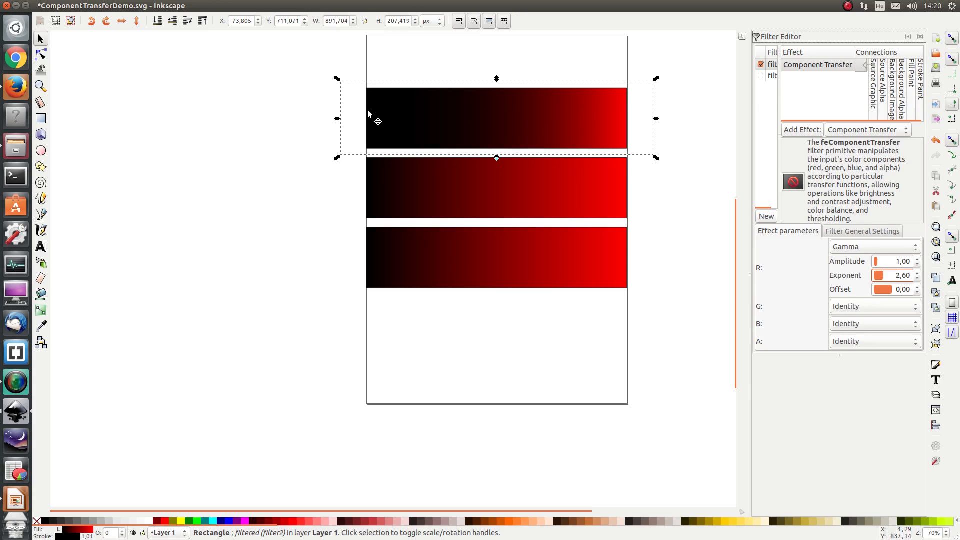
# - Set the offset of the red channel's Gamma function to 0.20
pyautogui.click(918, 286)
pyautogui.click(918, 287)
pyautogui.click(918, 286)
pyautogui.click(918, 286)
pyautogui.click(918, 287)
pyautogui.click(918, 286)
pyautogui.click(918, 293)
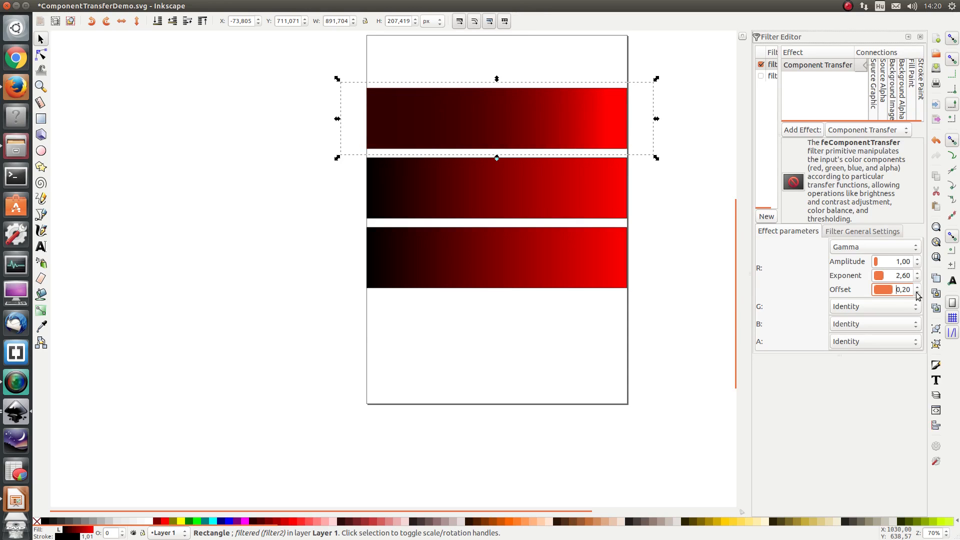
# - Change the red channel's transfer function to Discrete with the values 0 0.1 0.9 1
pyautogui.click(916, 250)
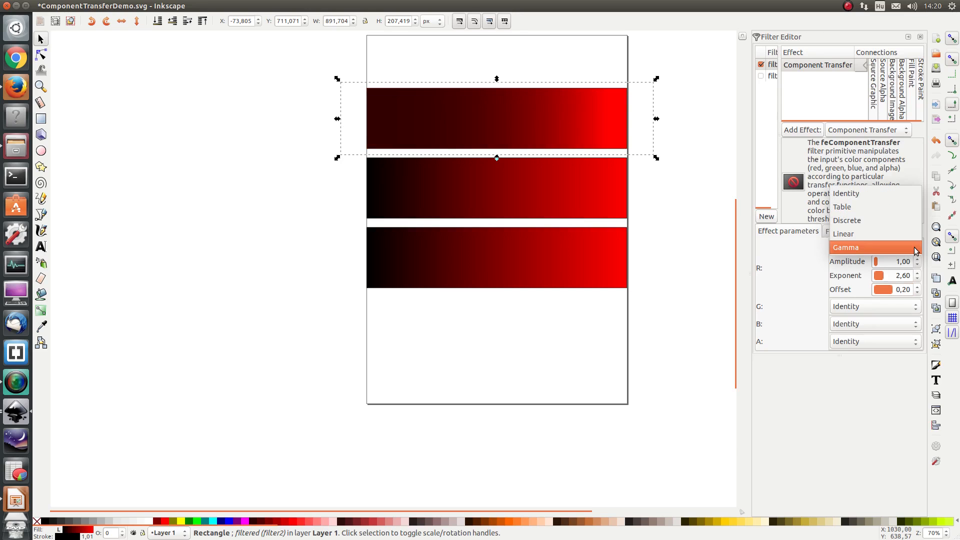
pyautogui.click(904, 221)
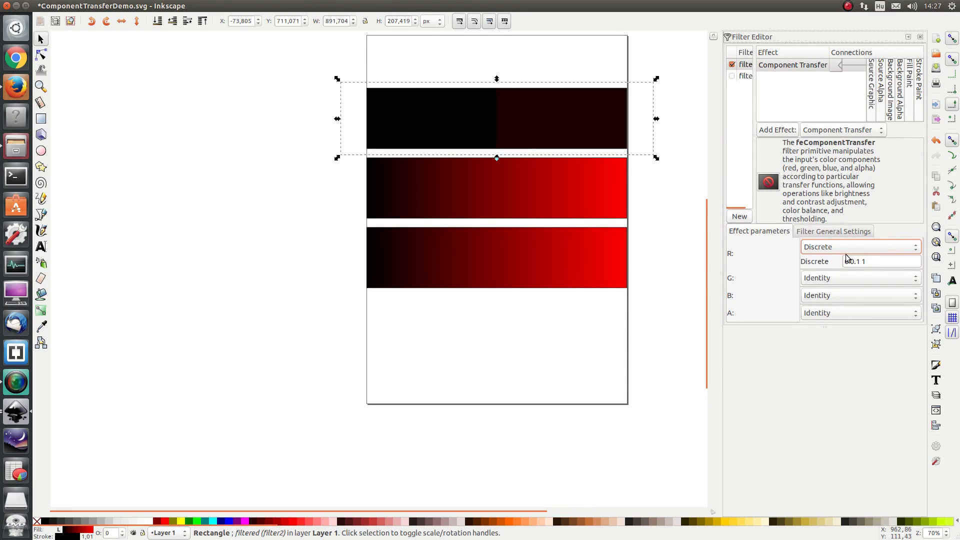
pyautogui.click(873, 263)
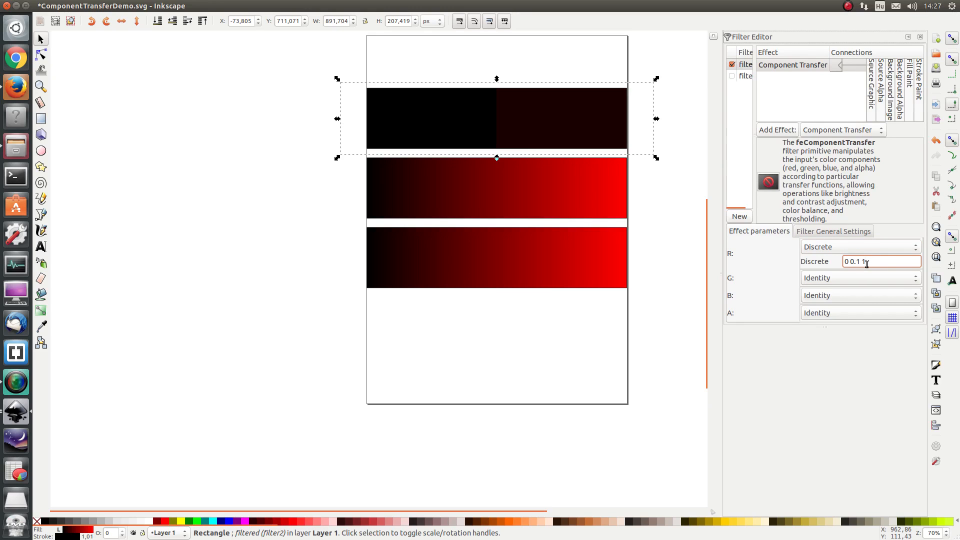
pyautogui.press('BackSpace')
pyautogui.press('BackSpace')
pyautogui.moveTo(866, 261); pyautogui.dragTo(851, 261)
pyautogui.press('Home')
pyautogui.press('Right')
pyautogui.press('Right')
pyautogui.press('Right')
pyautogui.press('Right')
pyautogui.write('1')
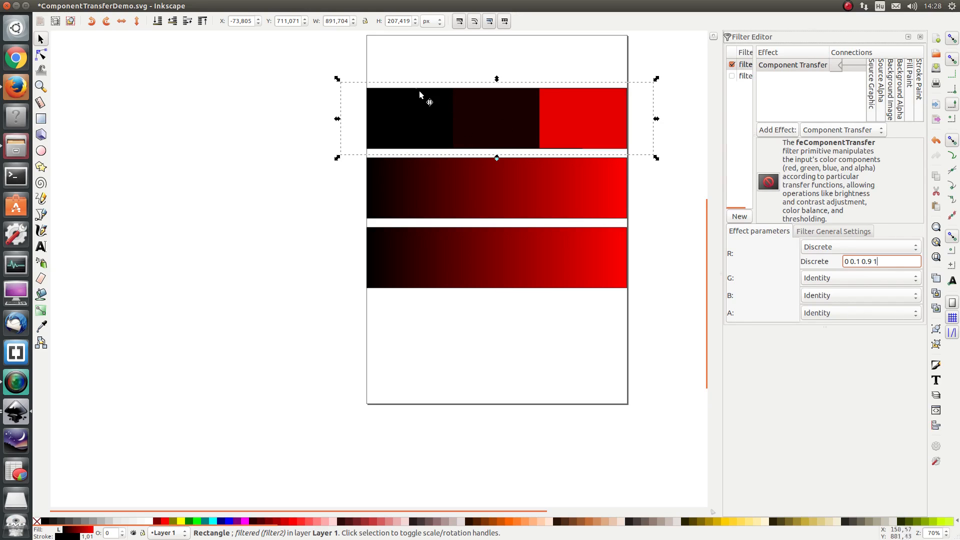
# - Insert 0.5 before the final 1 in the red channel's Discrete values, making them 0 0.1 0.9 0.5 1
pyautogui.moveTo(850, 261); pyautogui.dragTo(842, 261)
pyautogui.moveTo(860, 261); pyautogui.dragTo(851, 261)
pyautogui.moveTo(874, 261); pyautogui.dragTo(862, 261)
pyautogui.click(868, 261)
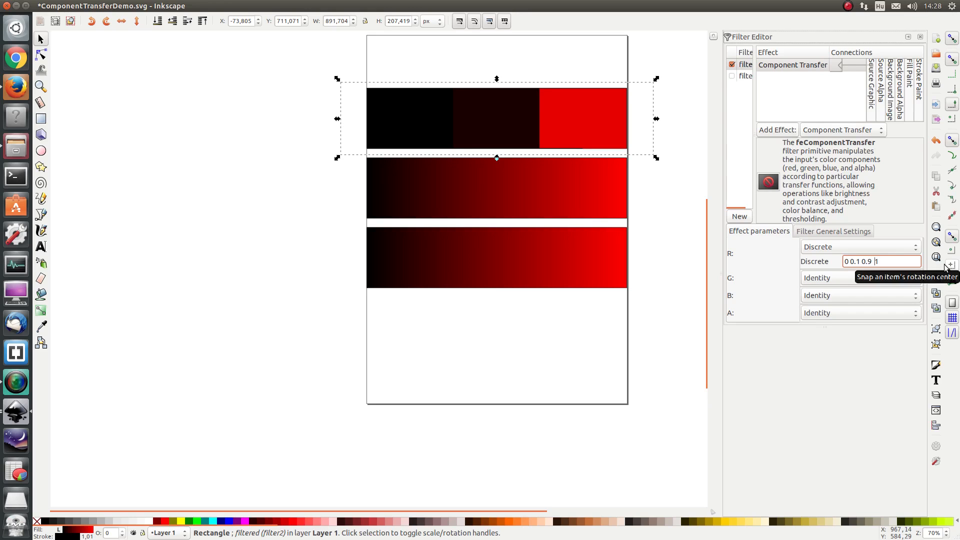
pyautogui.write('0,5')
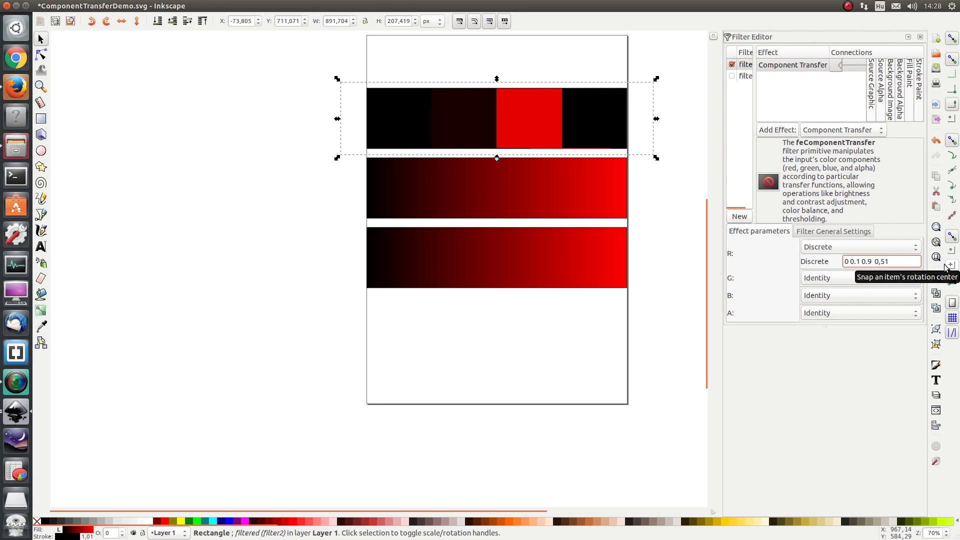
pyautogui.press('BackSpace')
pyautogui.press('BackSpace')
pyautogui.write('.5')
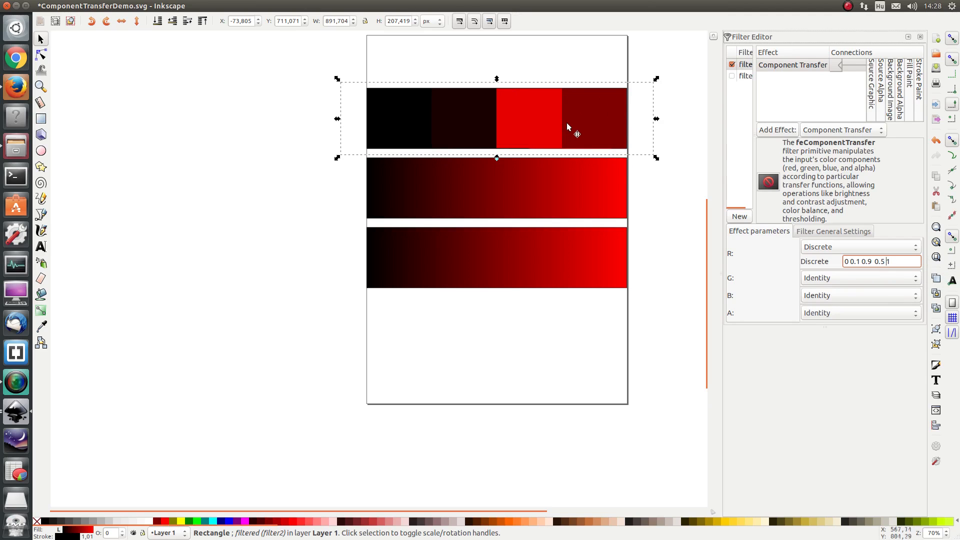
# - Create a new filter with a Component Transfer effect and apply it to the middle gradient rectangle
pyautogui.click(193, 183)
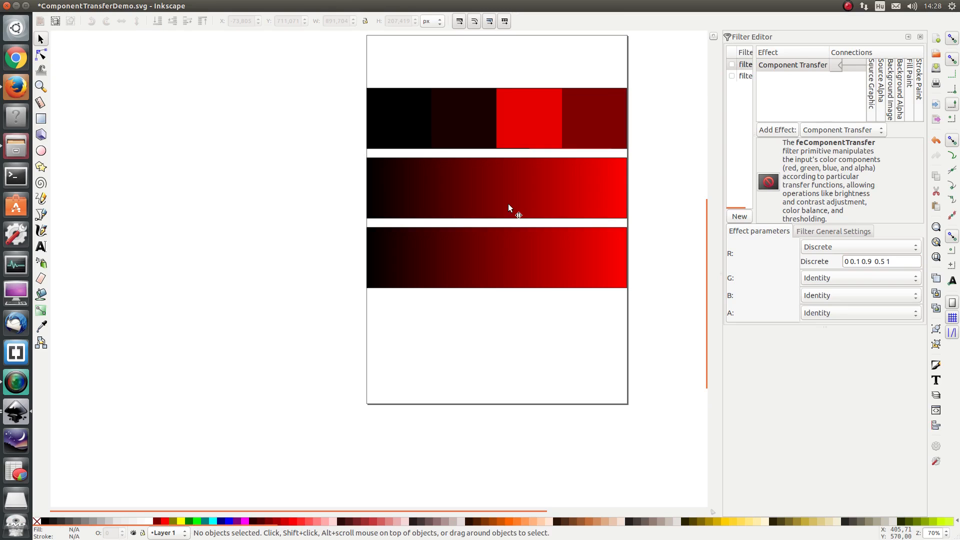
pyautogui.click(485, 216)
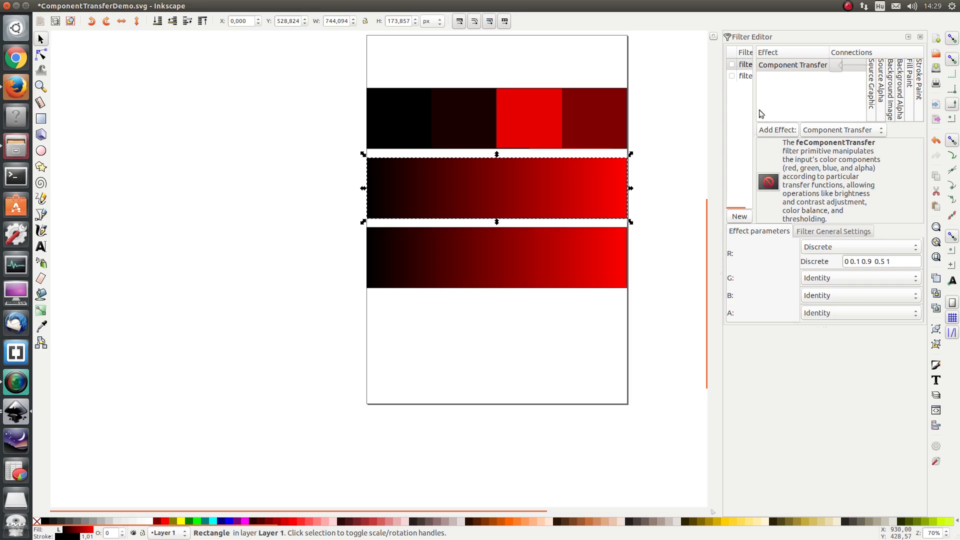
pyautogui.click(737, 219)
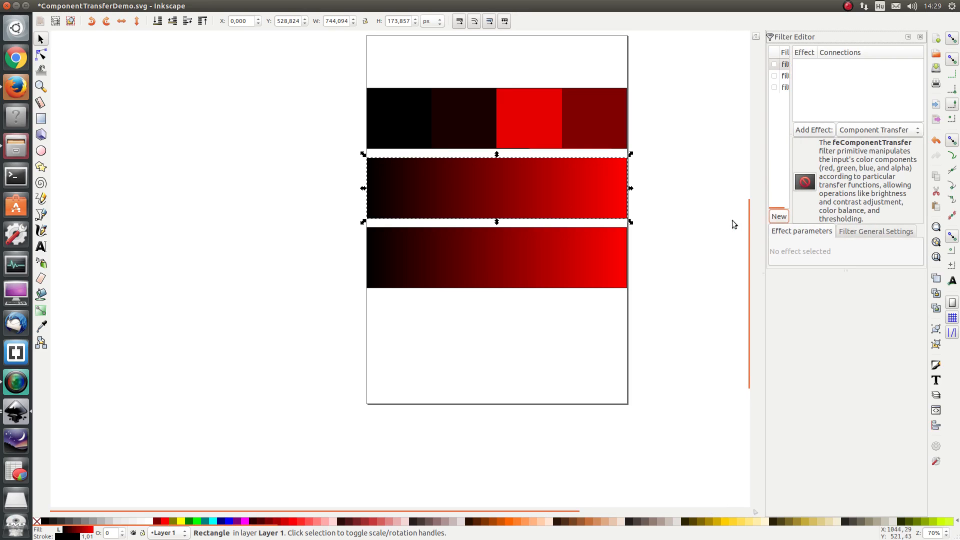
pyautogui.moveTo(764, 157); pyautogui.dragTo(802, 157)
pyautogui.click(725, 64)
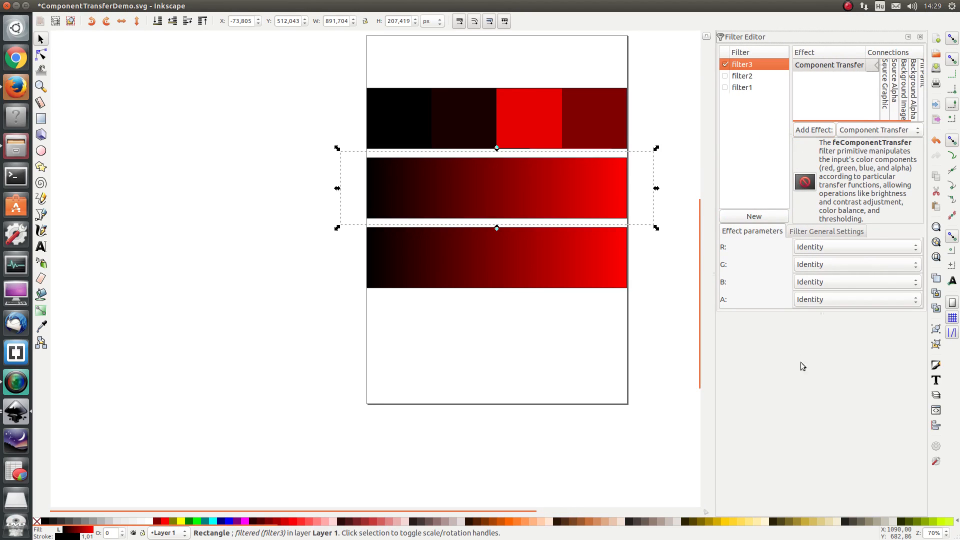
# - Set the middle rectangle's red channel transfer function to Table with the values 0 0.5 0.5 1
pyautogui.click(826, 247)
pyautogui.click(825, 260)
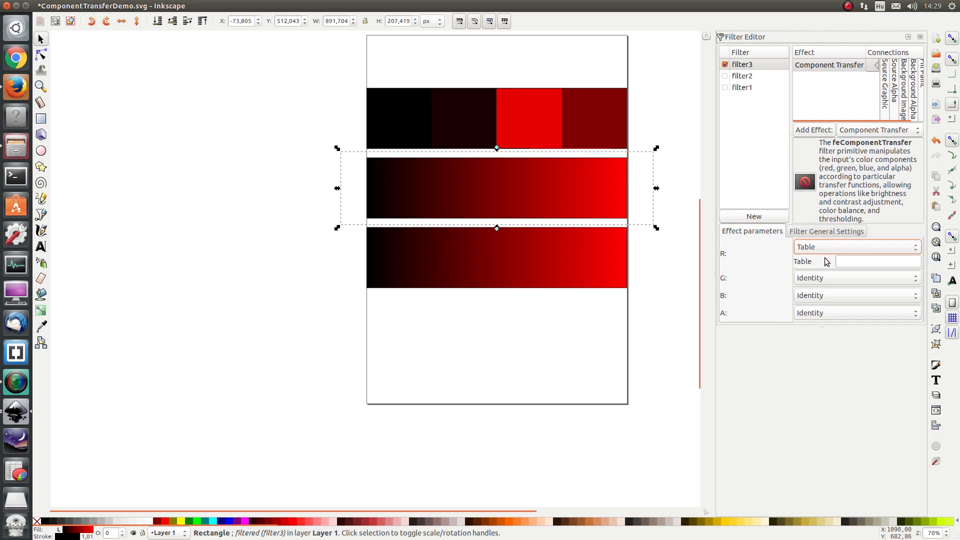
pyautogui.click(845, 261)
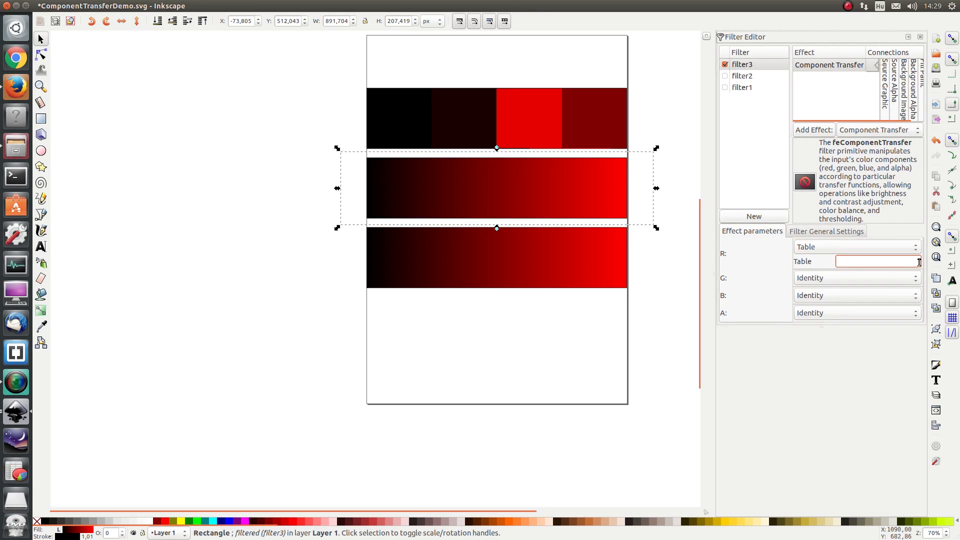
pyautogui.write('0')
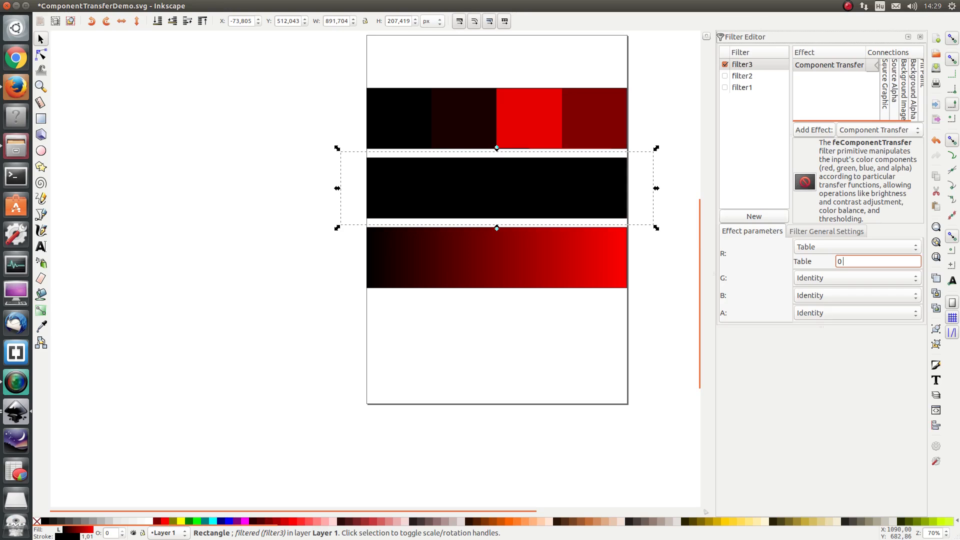
pyautogui.write(' 0 1')
pyautogui.press('BackSpace')
pyautogui.press('BackSpace')
pyautogui.write('.5')
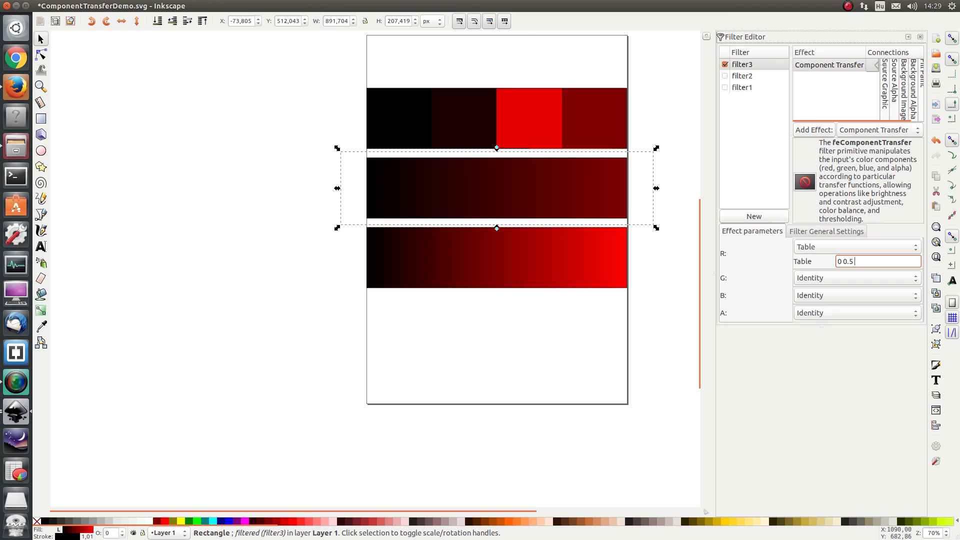
pyautogui.write(' 0.5')
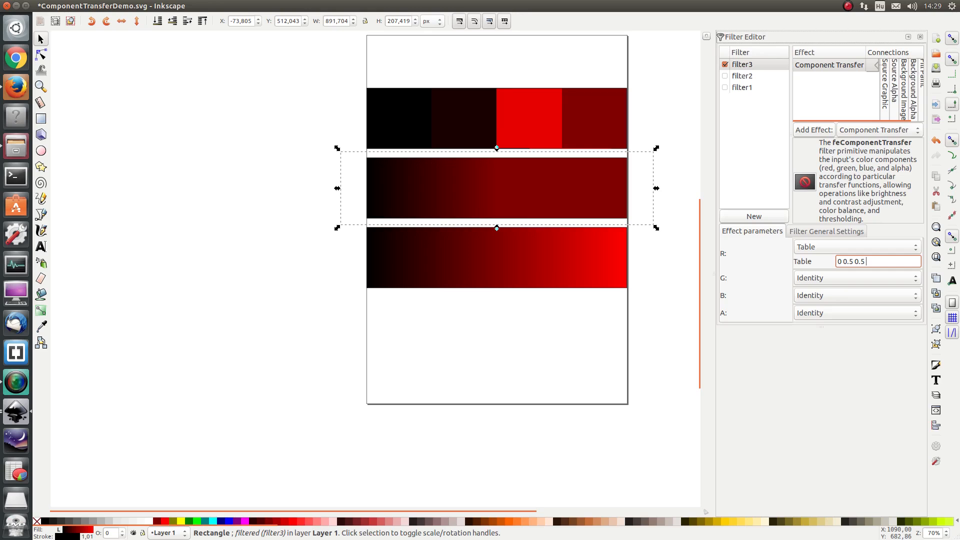
pyautogui.write(' 1')
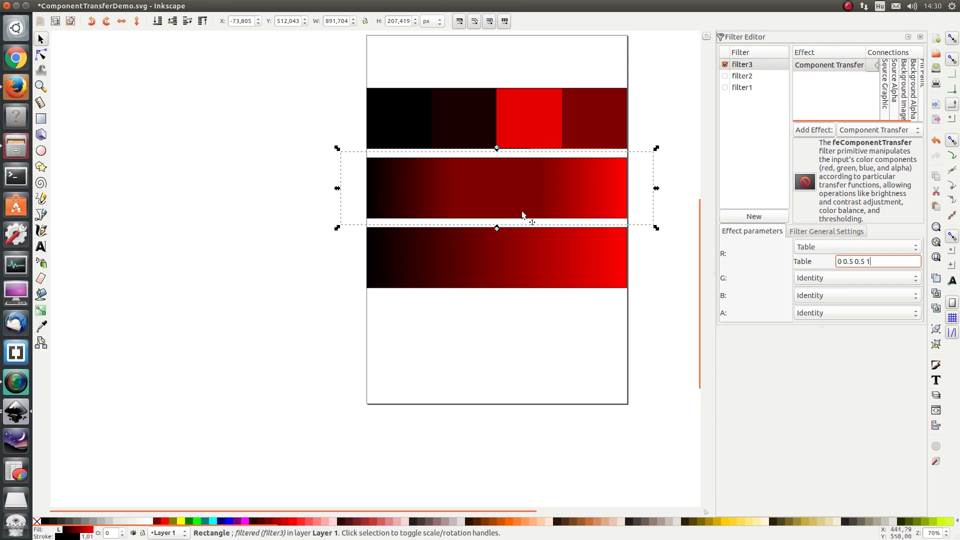
pyautogui.moveTo(874, 261); pyautogui.dragTo(858, 260)
pyautogui.click(870, 262)
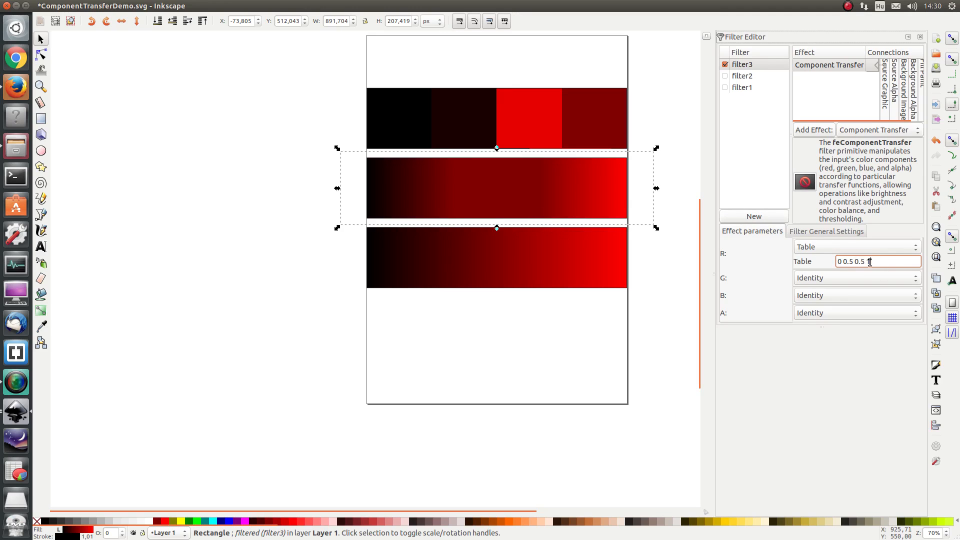